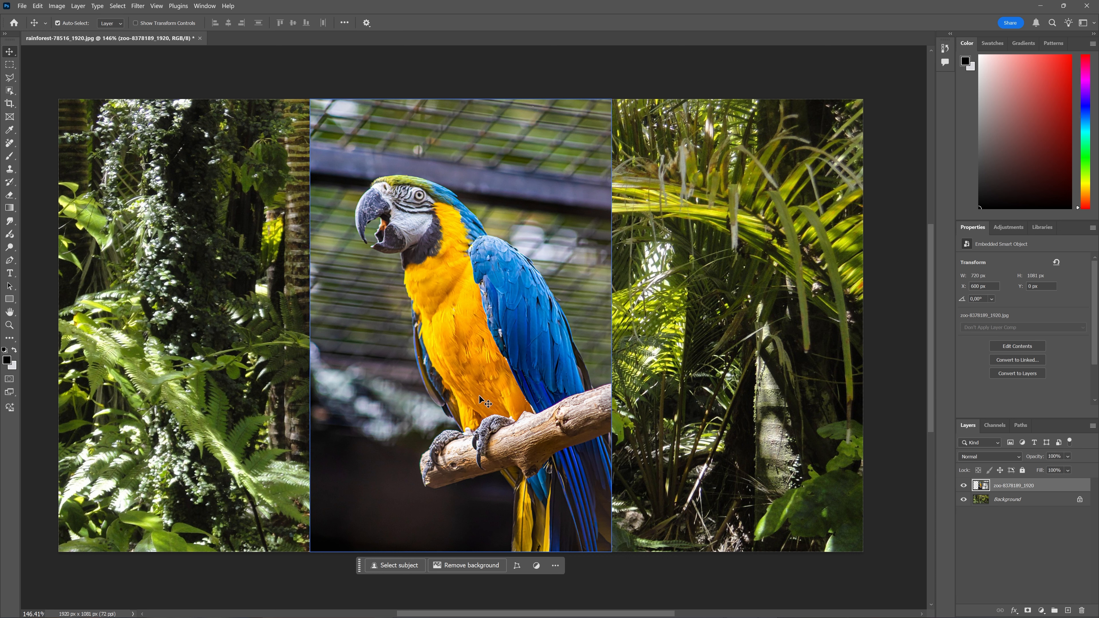
# - Move the parrot layer to the canvas's right edge at X 1200 px and select the parrot with its branch using Select Subject
pyautogui.moveTo(479, 336); pyautogui.dragTo(717, 359)
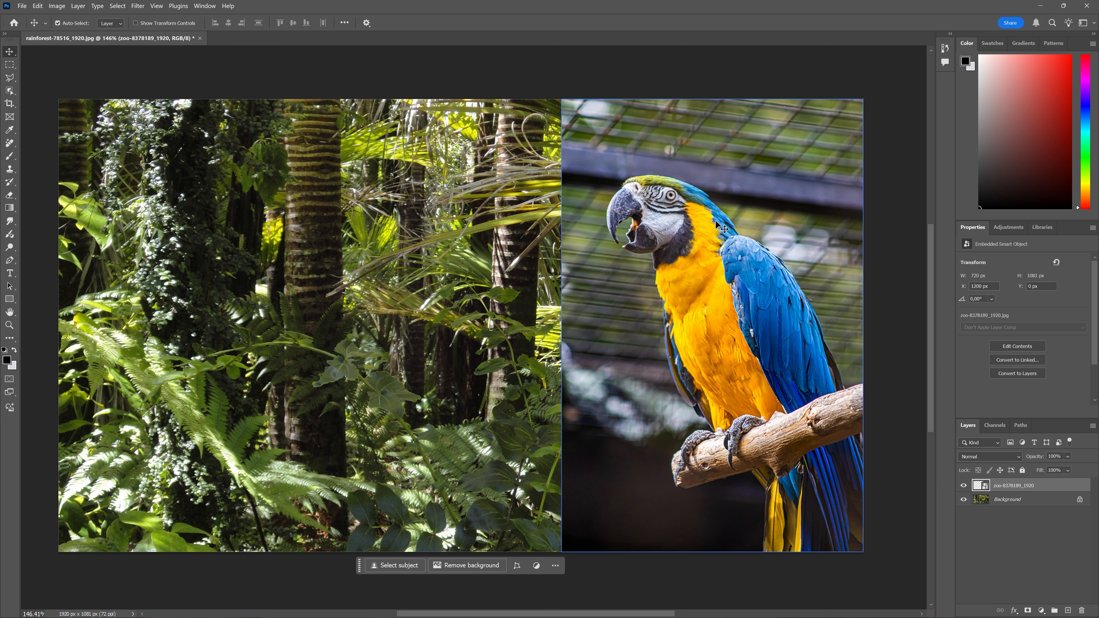
pyautogui.click(408, 568)
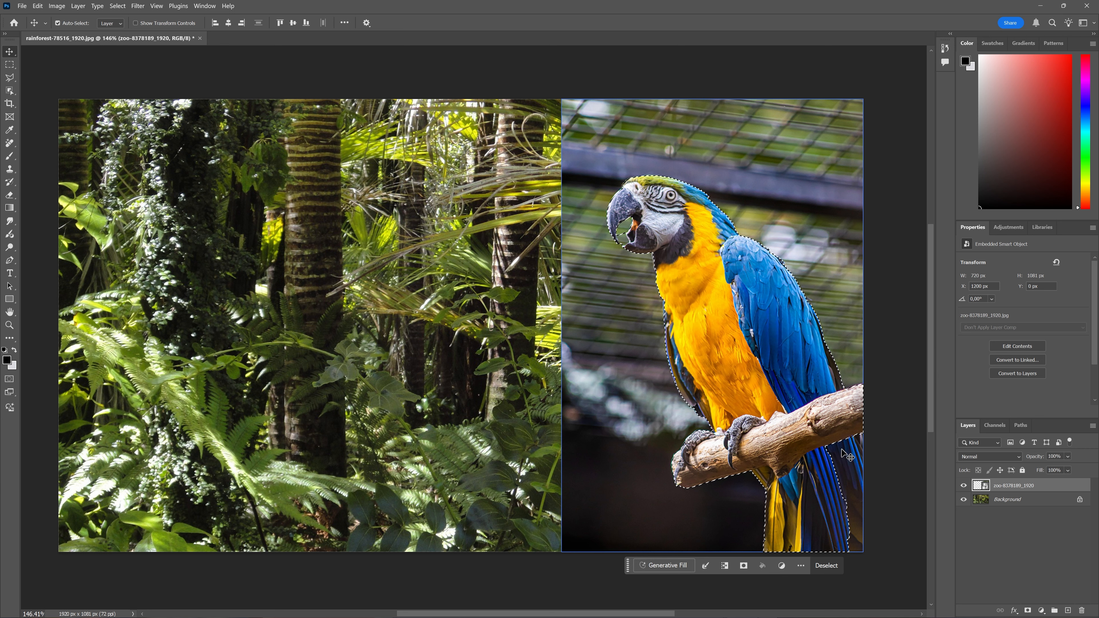
# - Open the parrot selection in Select and Mask and check that the view mode is Overlay
pyautogui.click(708, 566)
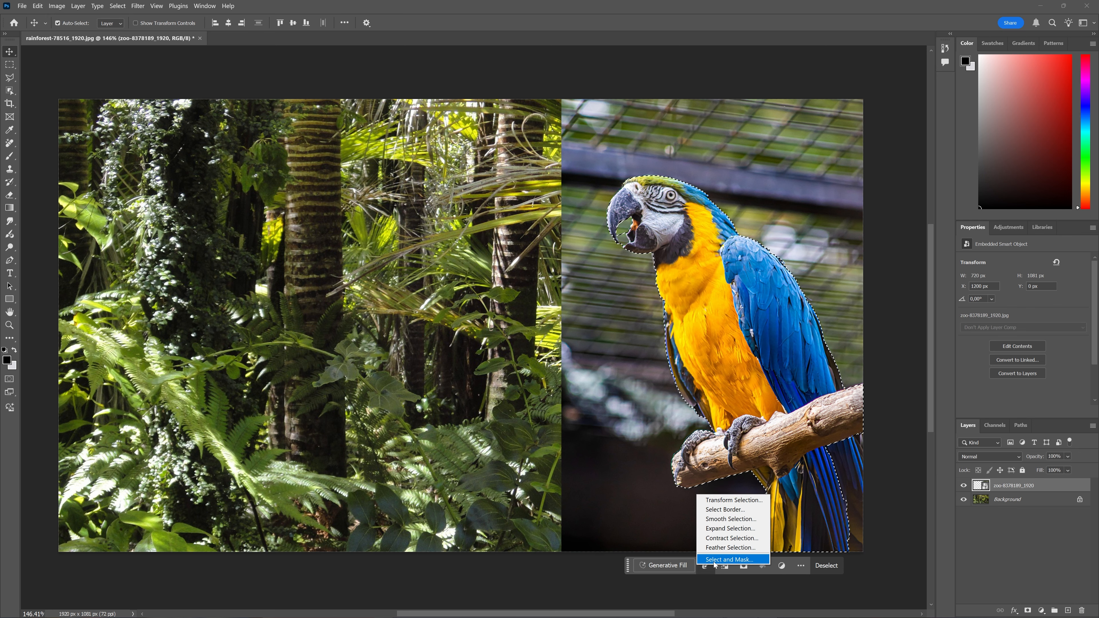
pyautogui.click(714, 560)
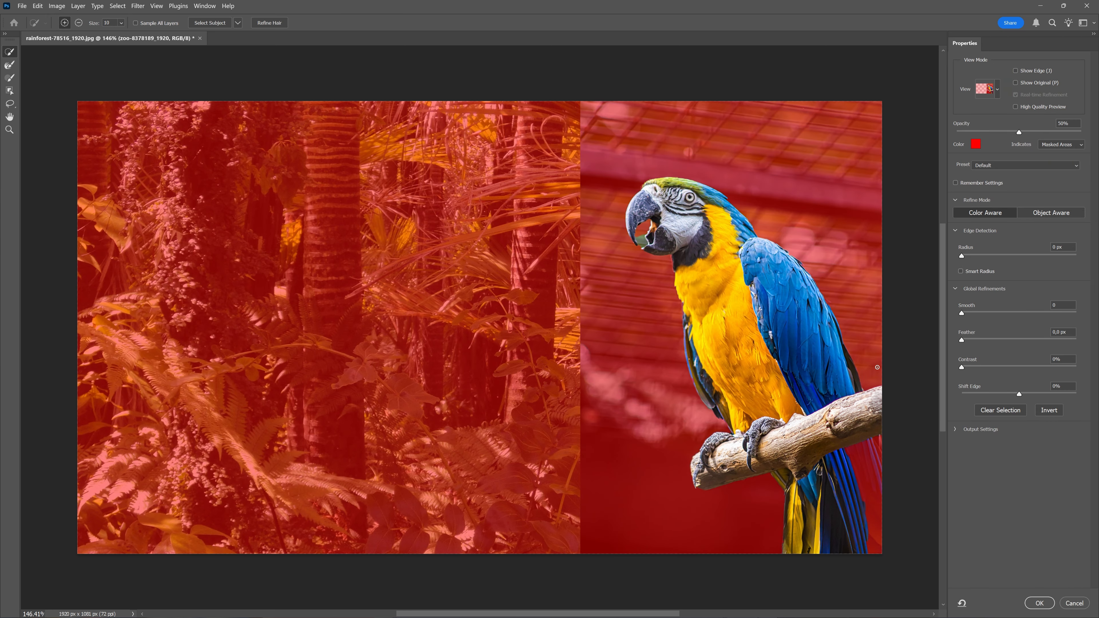
pyautogui.moveTo(870, 388); pyautogui.dragTo(702, 378)
pyautogui.scroll(3, 712, 407)
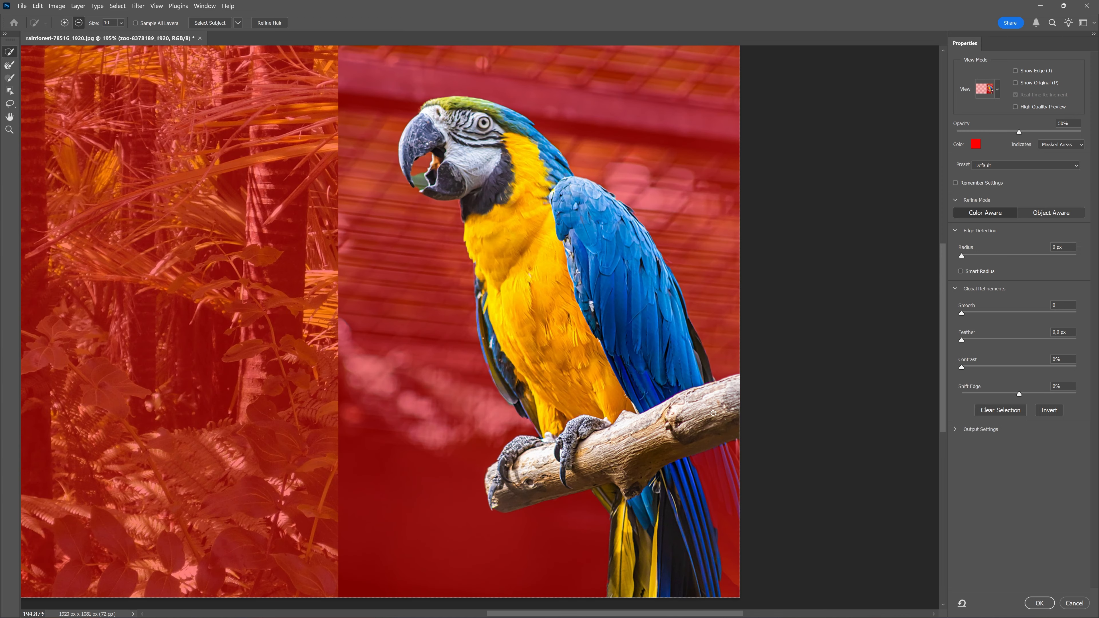
pyautogui.click(997, 91)
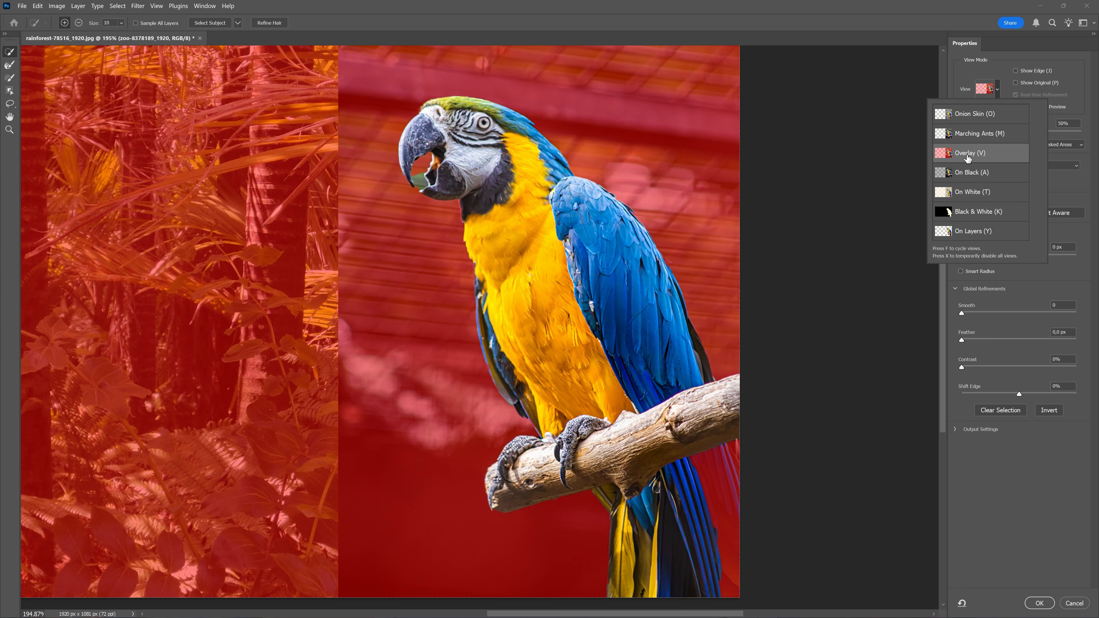
pyautogui.click(874, 265)
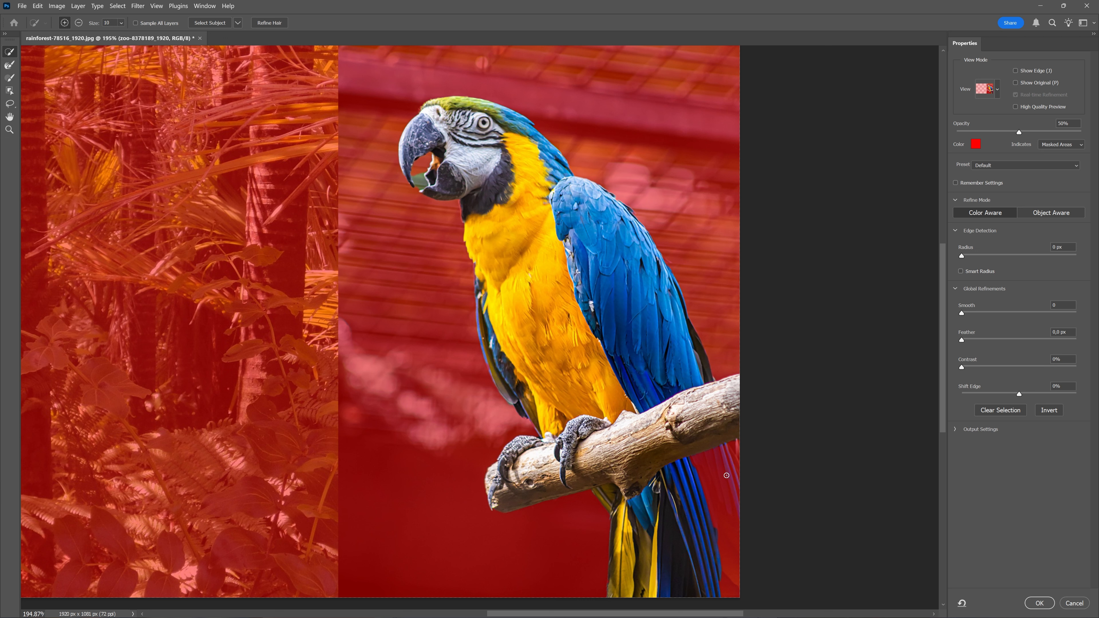
# - Enlarge the Quick Selection brush and add the missing blue tail feathers below the branch to the selection
pyautogui.press(']')
pyautogui.press(']')
pyautogui.press(']')
pyautogui.press(']')
pyautogui.press(']')
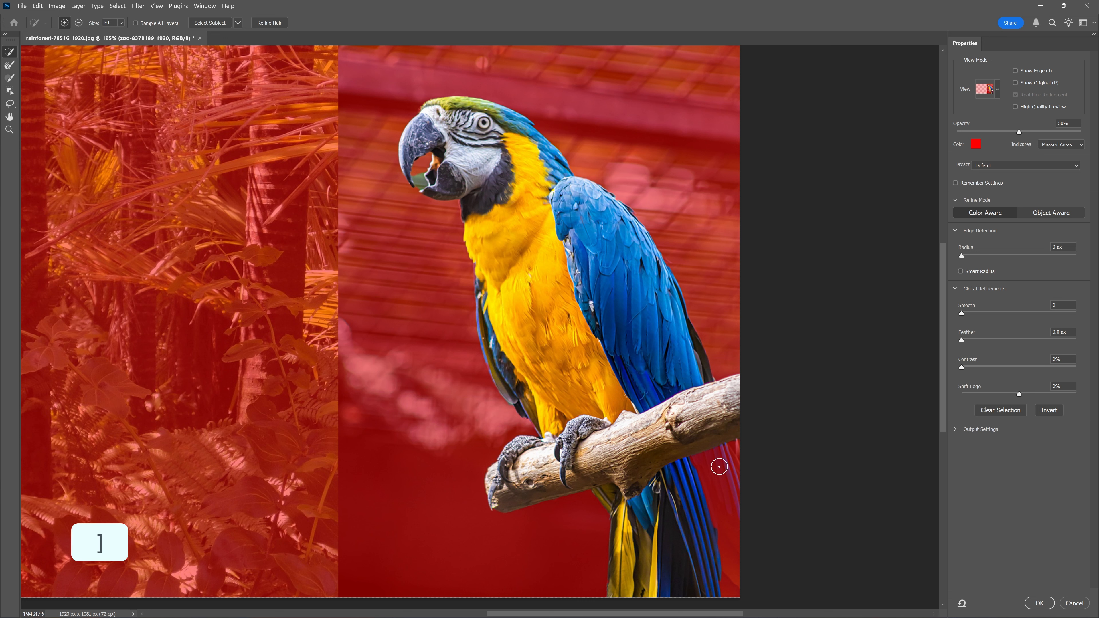
pyautogui.moveTo(721, 455); pyautogui.dragTo(718, 500)
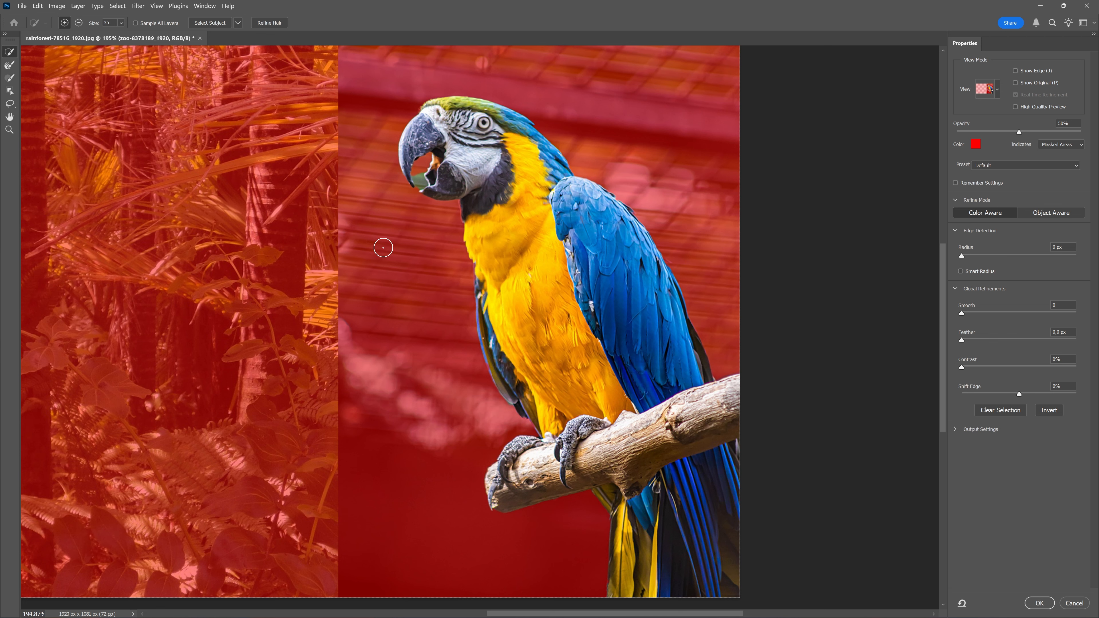
# - Reduce the brush size to 10 and subtract the green background patch inside the parrot's open beak from the selection
pyautogui.scroll(2, 444, 221)
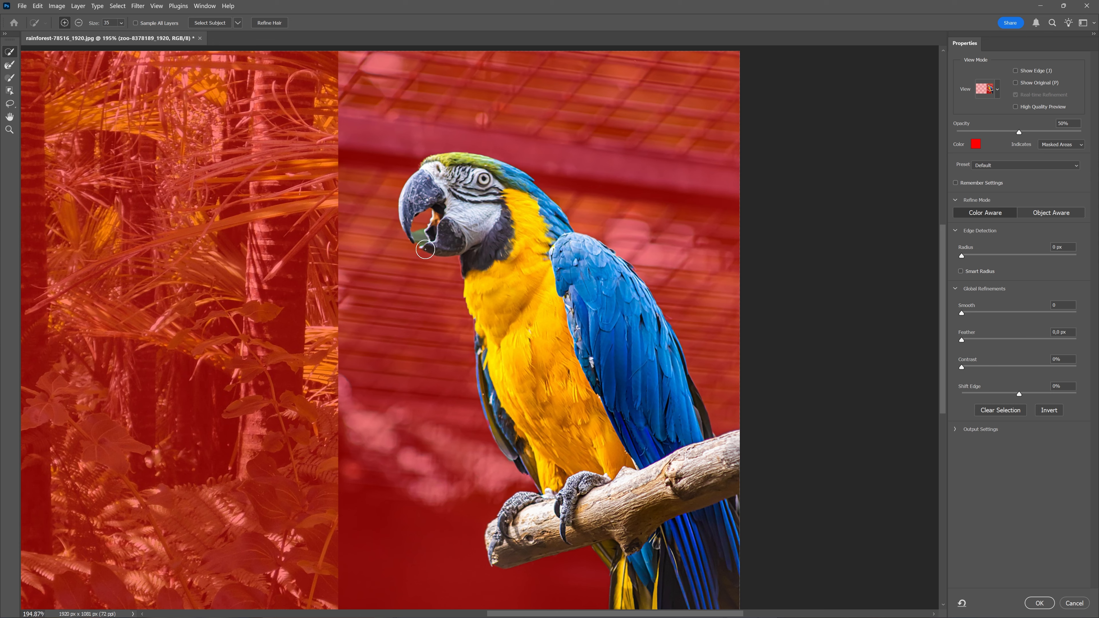
pyautogui.press('alt')
pyautogui.scroll(1, 424, 250)
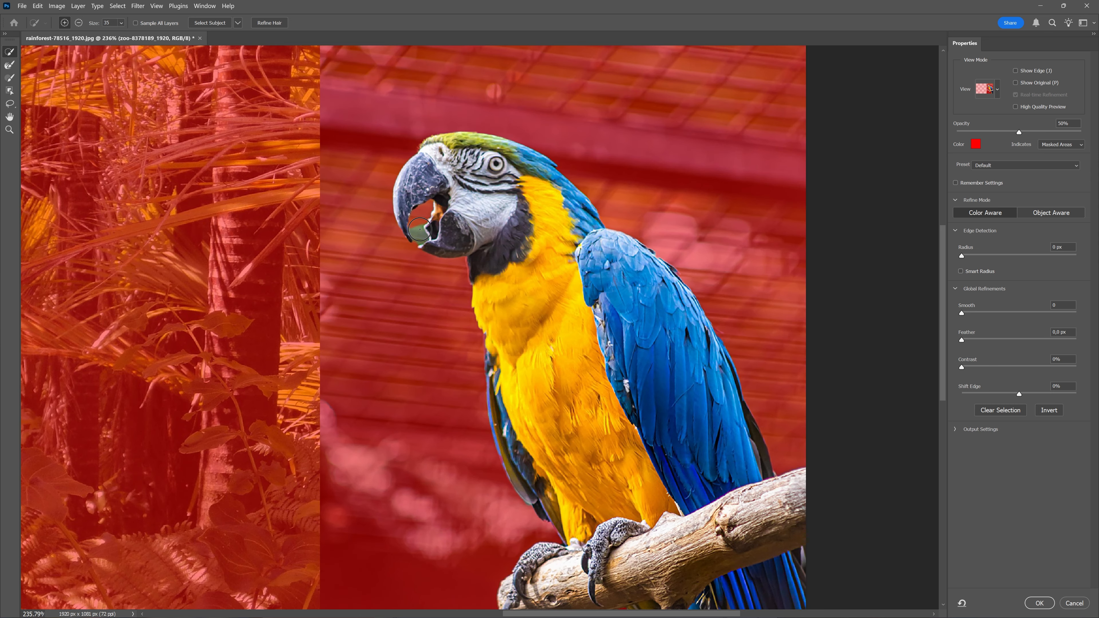
pyautogui.press('[')
pyautogui.press('[')
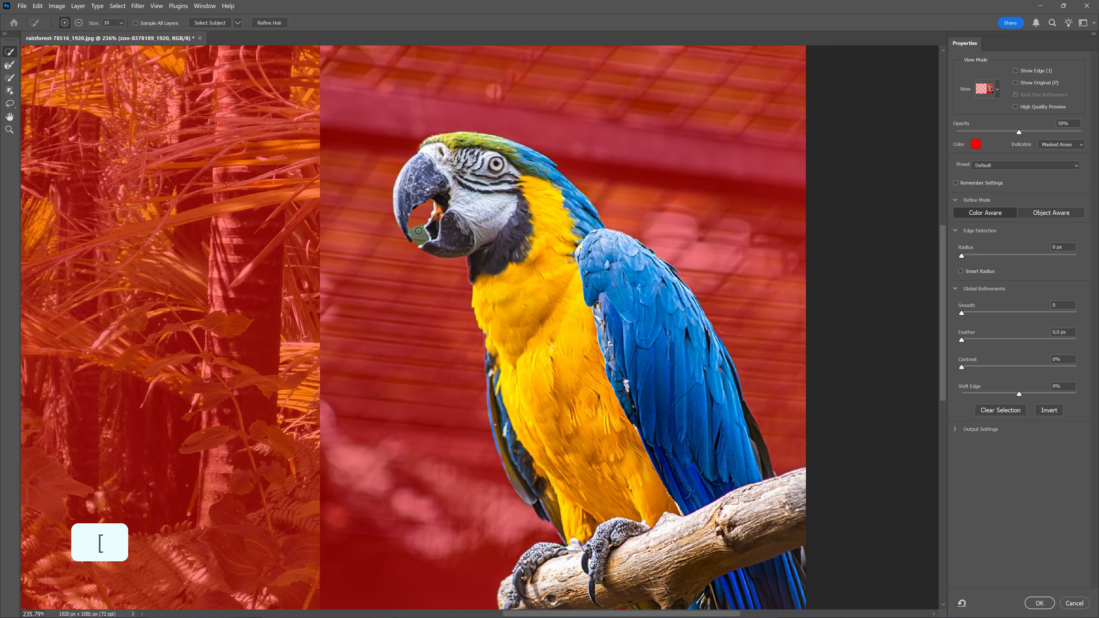
pyautogui.press('alt')
pyautogui.moveTo(420, 226); pyautogui.dragTo(418, 227)
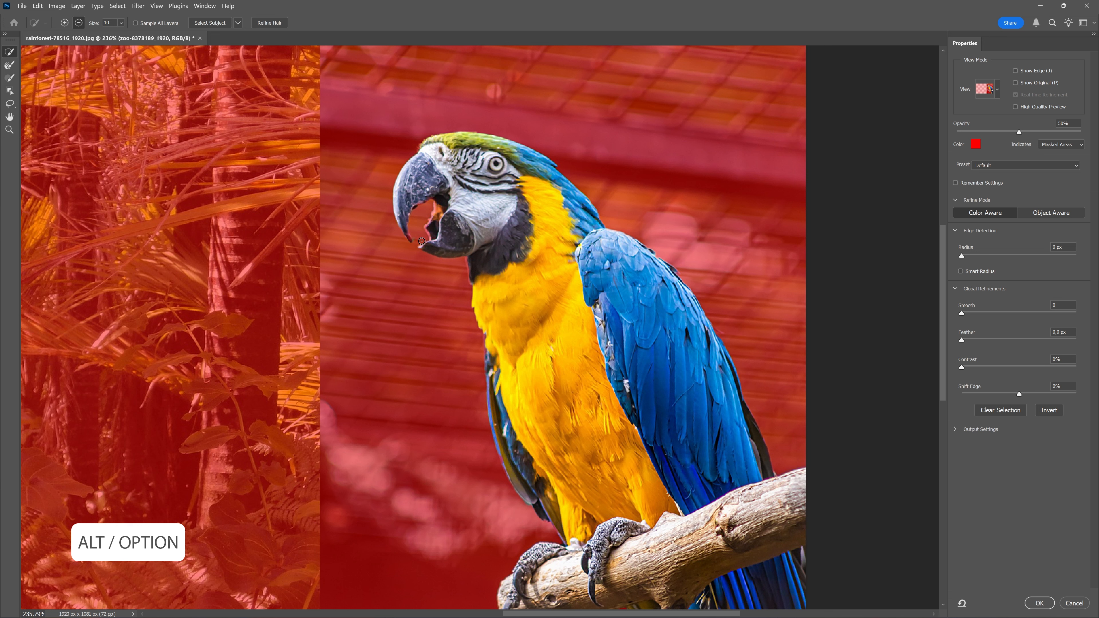
# - Reduce the brush size to 7 and paint along the inner mouth and beak tip to refine the selection there
pyautogui.press('alt')
pyautogui.press('[')
pyautogui.press('[')
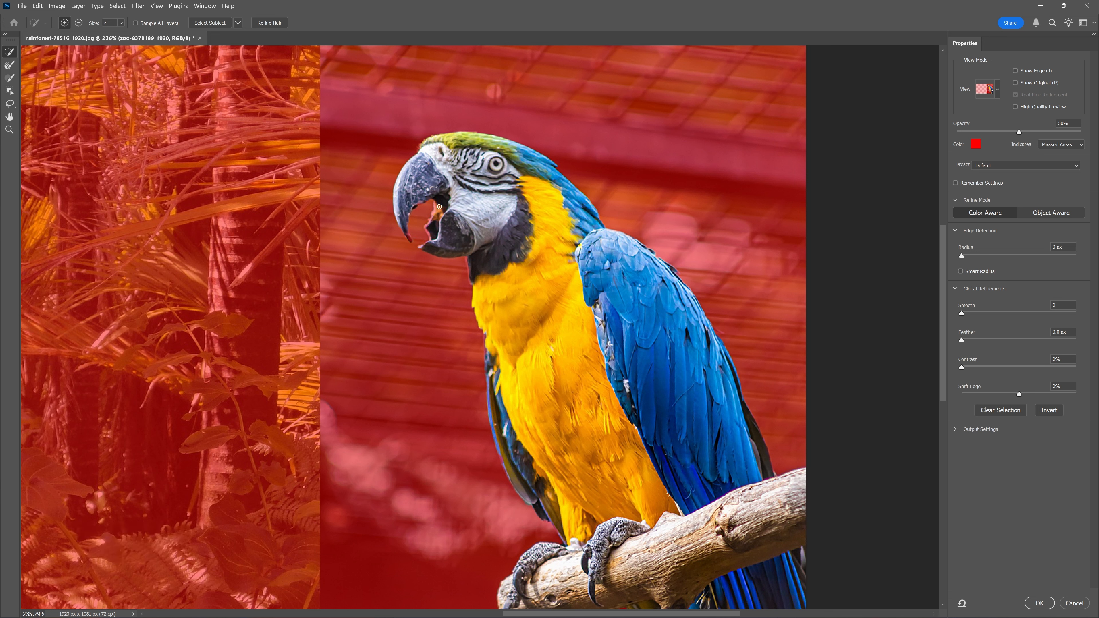
pyautogui.moveTo(431, 226); pyautogui.dragTo(443, 216)
pyautogui.moveTo(403, 226); pyautogui.dragTo(421, 247)
# - Accept the refined selection and create a layer mask from it on the parrot layer
pyautogui.scroll(-5, 611, 382)
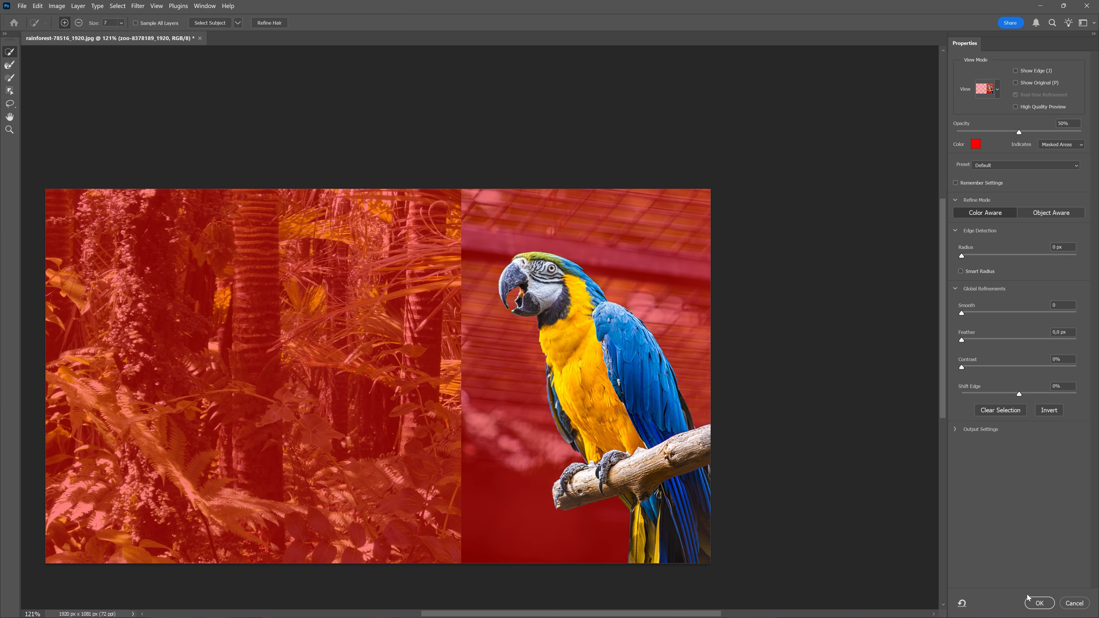
pyautogui.click(1038, 602)
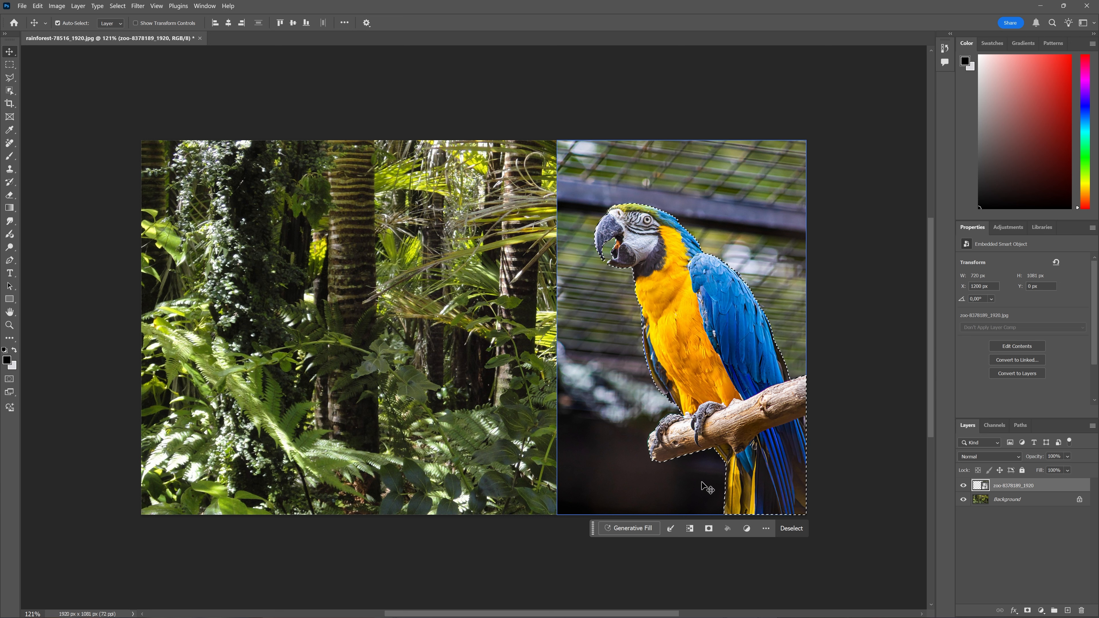
pyautogui.click(709, 531)
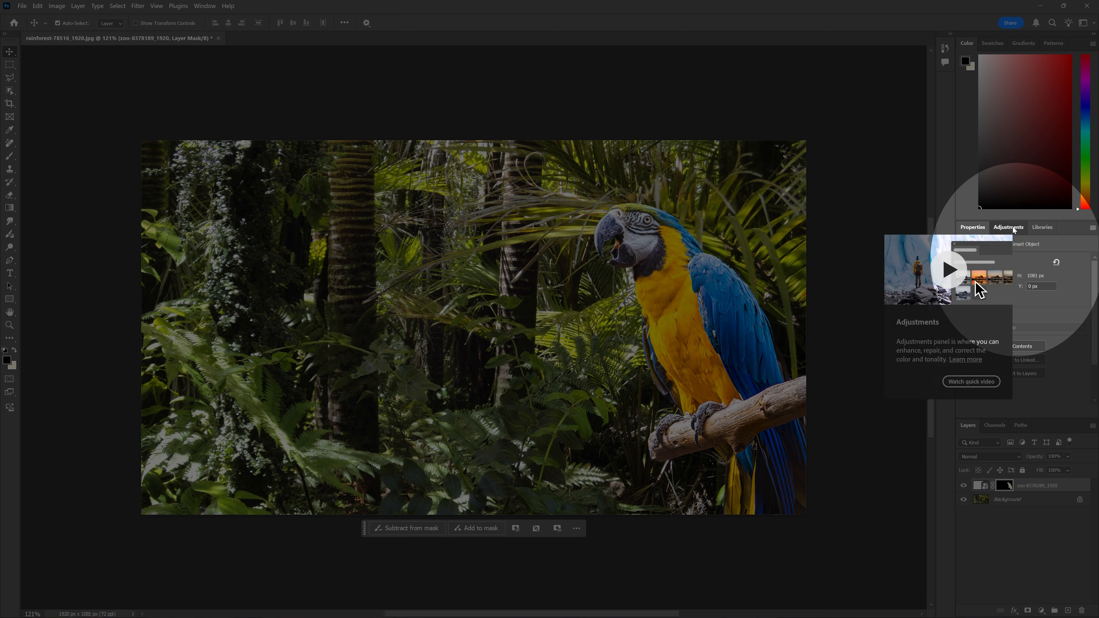
# - Add a Levels adjustment layer above the parrot and clip it to the parrot layer
pyautogui.click(1008, 228)
pyautogui.click(204, 6)
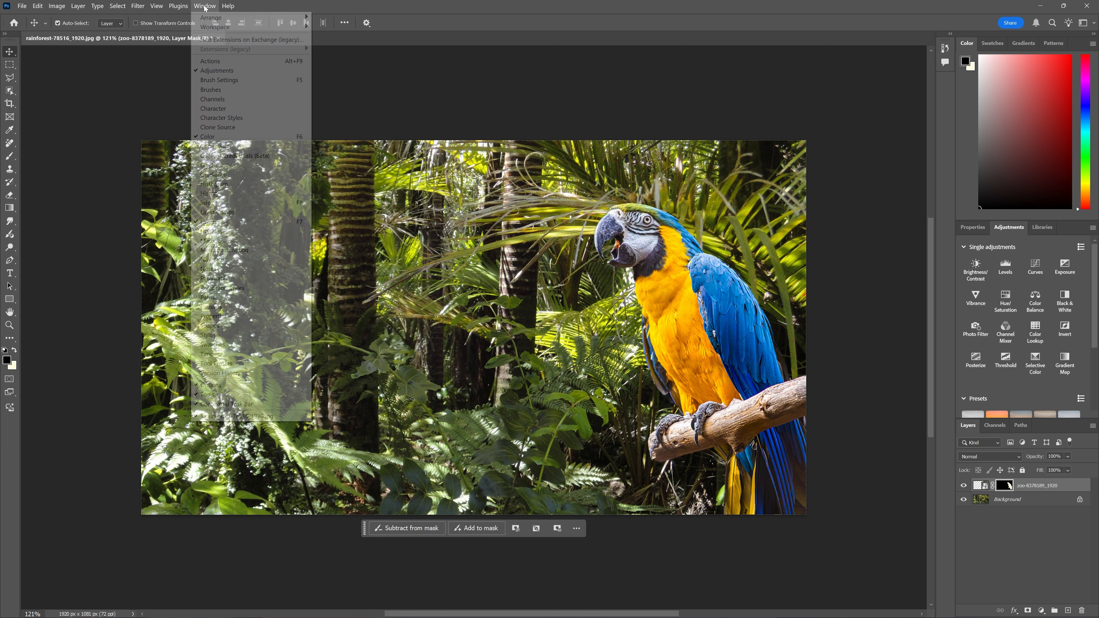
pyautogui.click(813, 16)
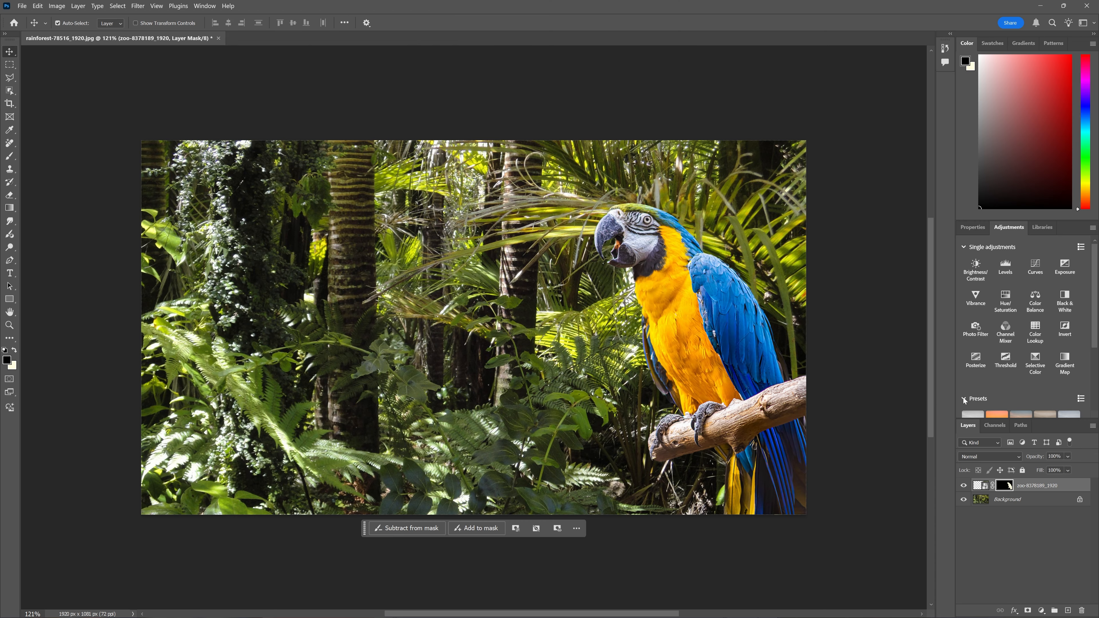
pyautogui.click(1014, 272)
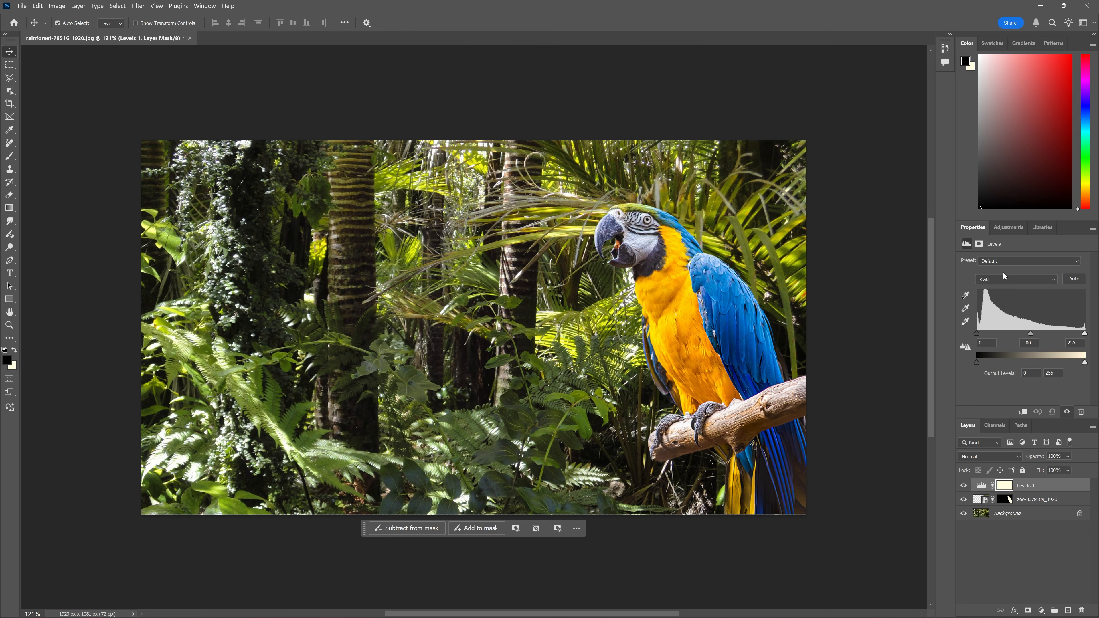
pyautogui.click(1022, 413)
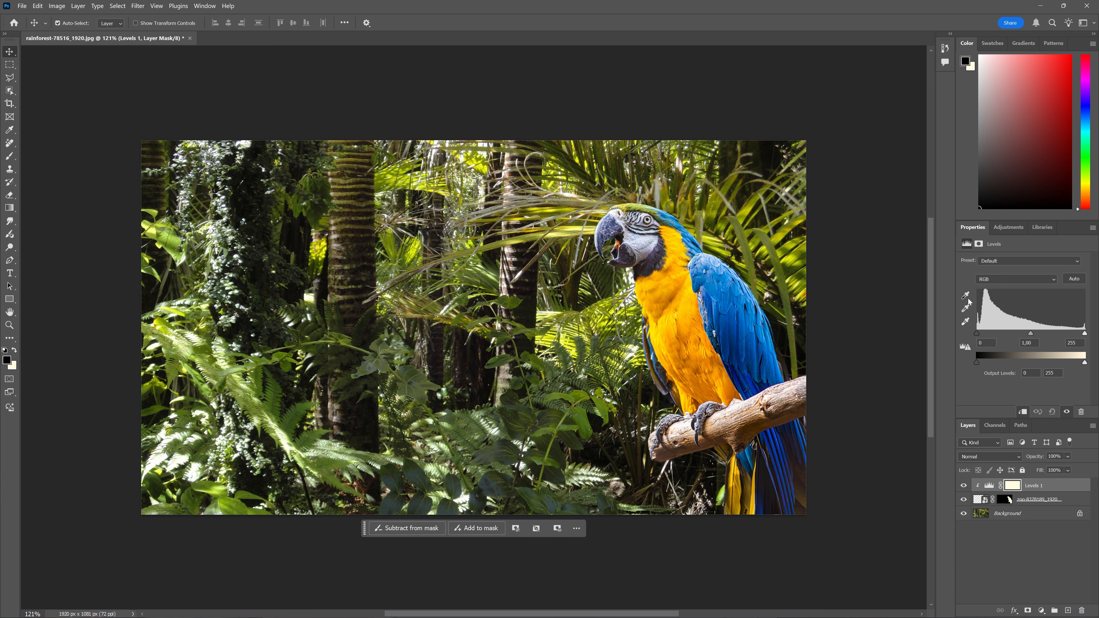
# - Set the Levels black point and white point by sampling the parrot with the black and white eyedroppers
pyautogui.click(967, 296)
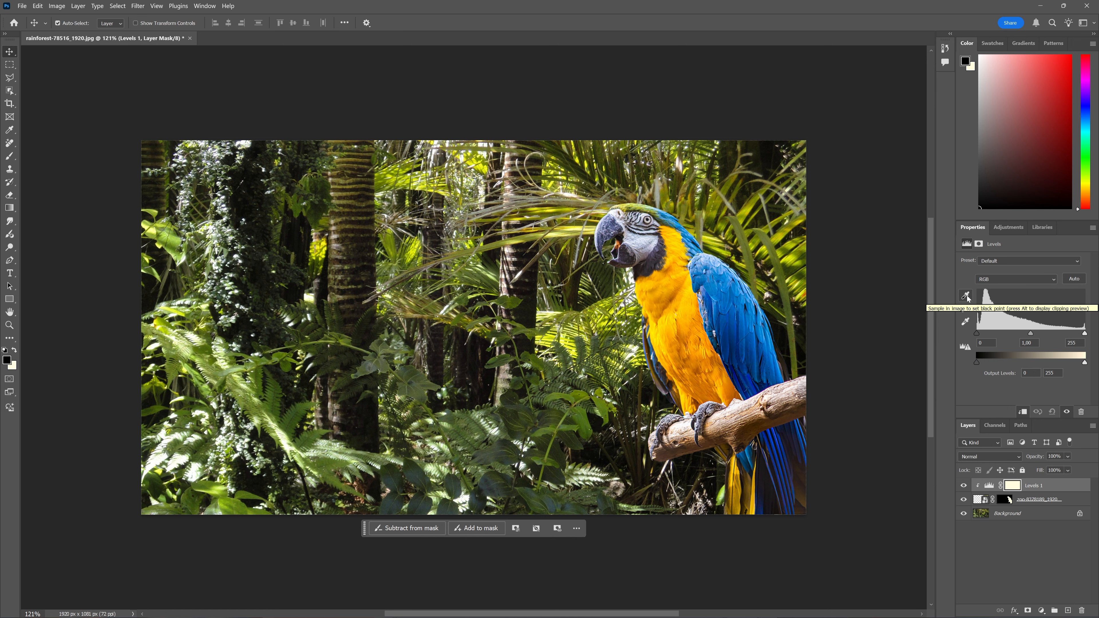
pyautogui.click(966, 296)
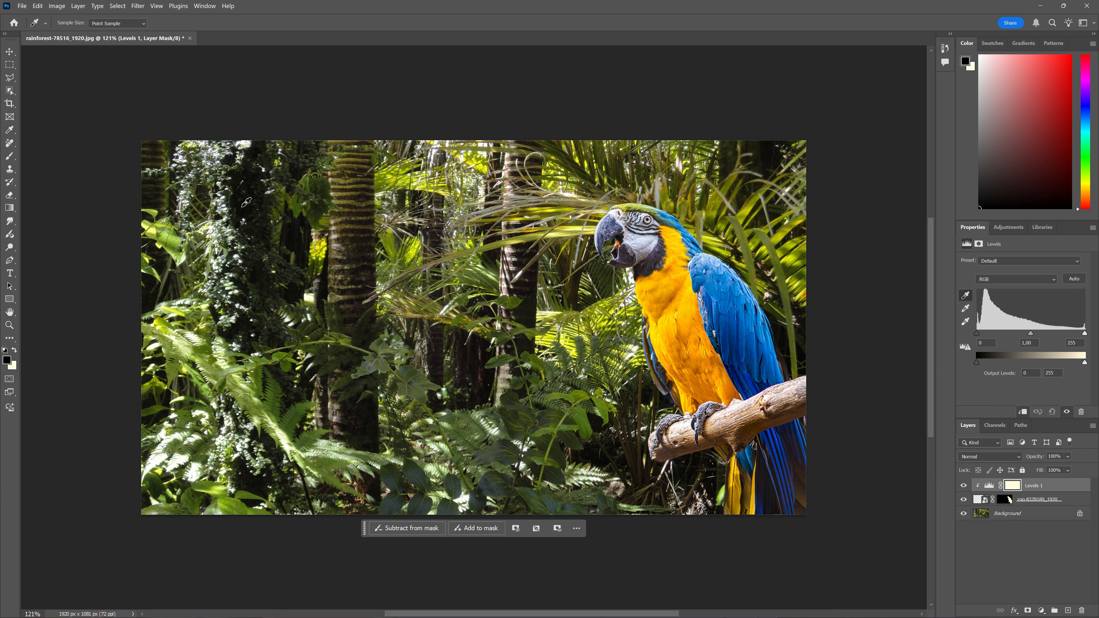
pyautogui.click(721, 313)
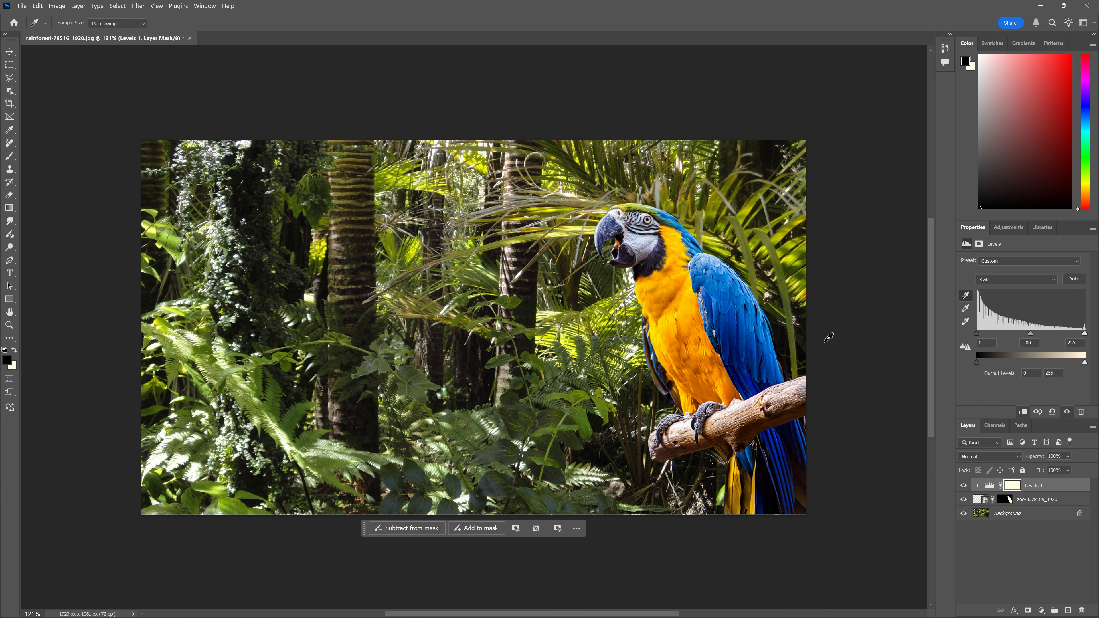
pyautogui.click(965, 323)
pyautogui.click(966, 308)
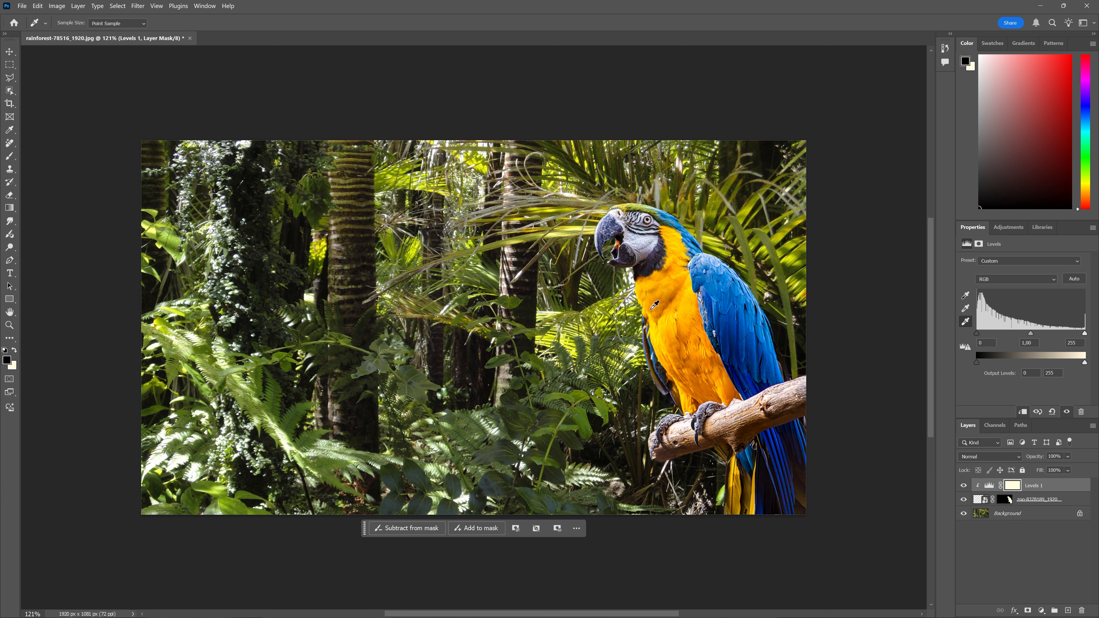
# - Toggle the Levels layer's visibility to compare the parrot with and without the adjustment
pyautogui.click(963, 486)
pyautogui.click(964, 485)
pyautogui.click(963, 485)
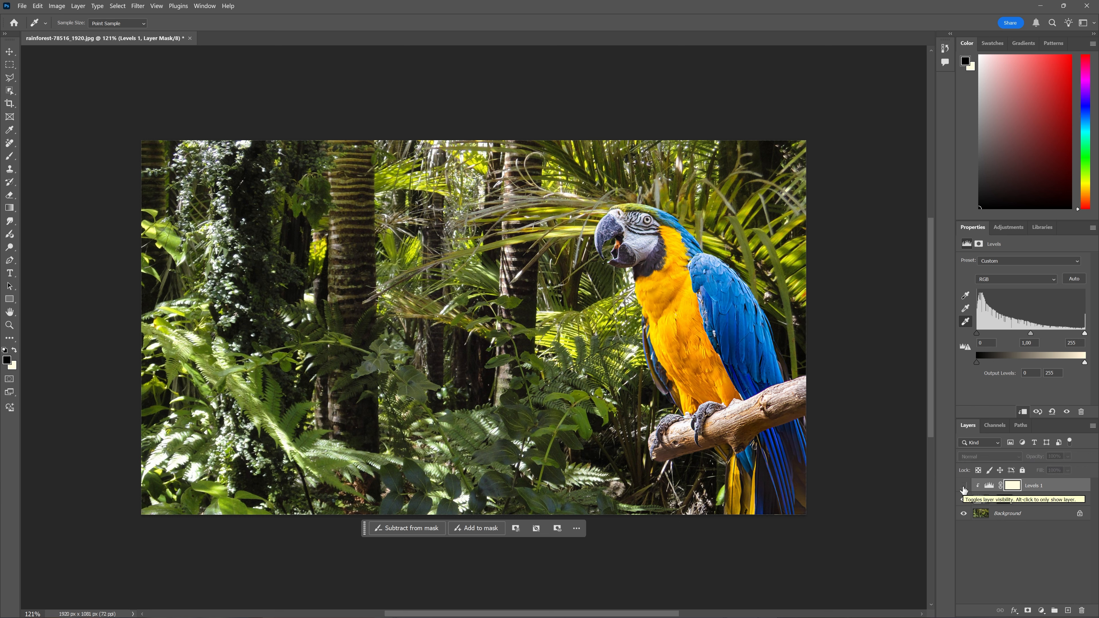